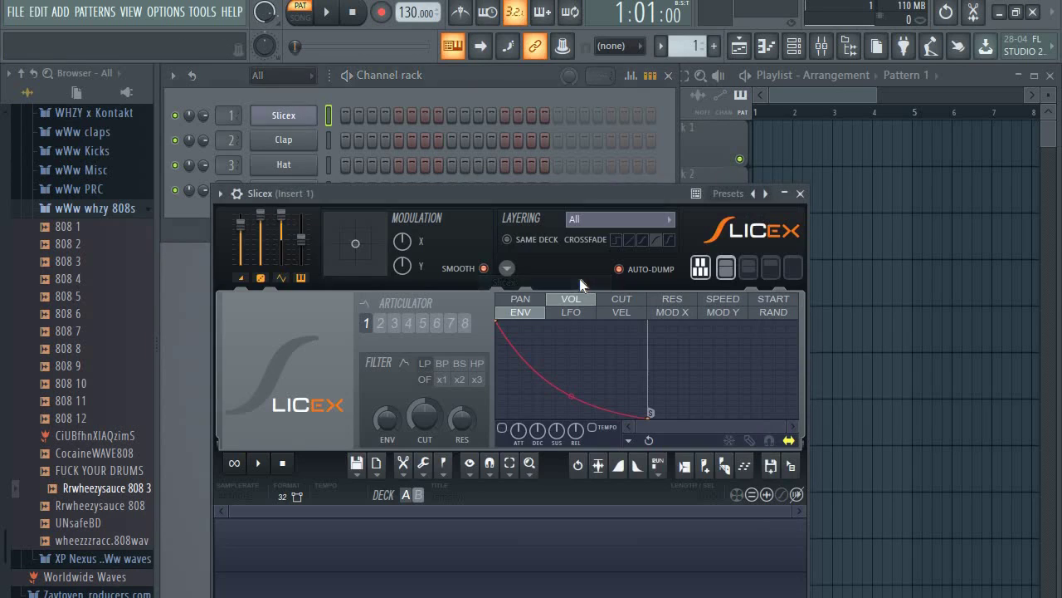
# Step: Move the Slicex window higher so its waveform deck is in view, and check its default Samples folder
pyautogui.moveTo(434, 199); pyautogui.dragTo(480, 114)
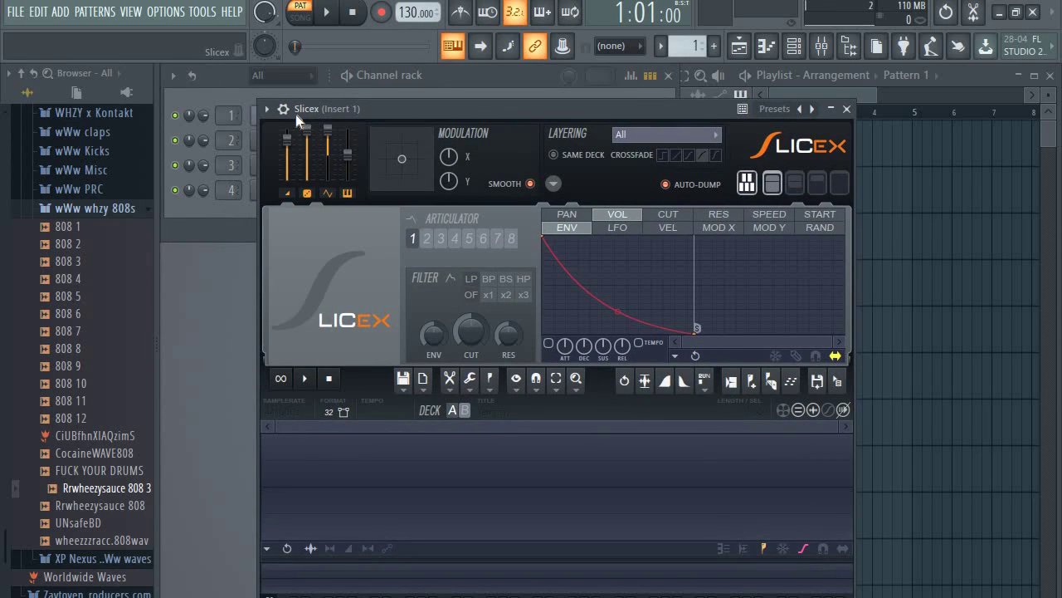
pyautogui.click(350, 288)
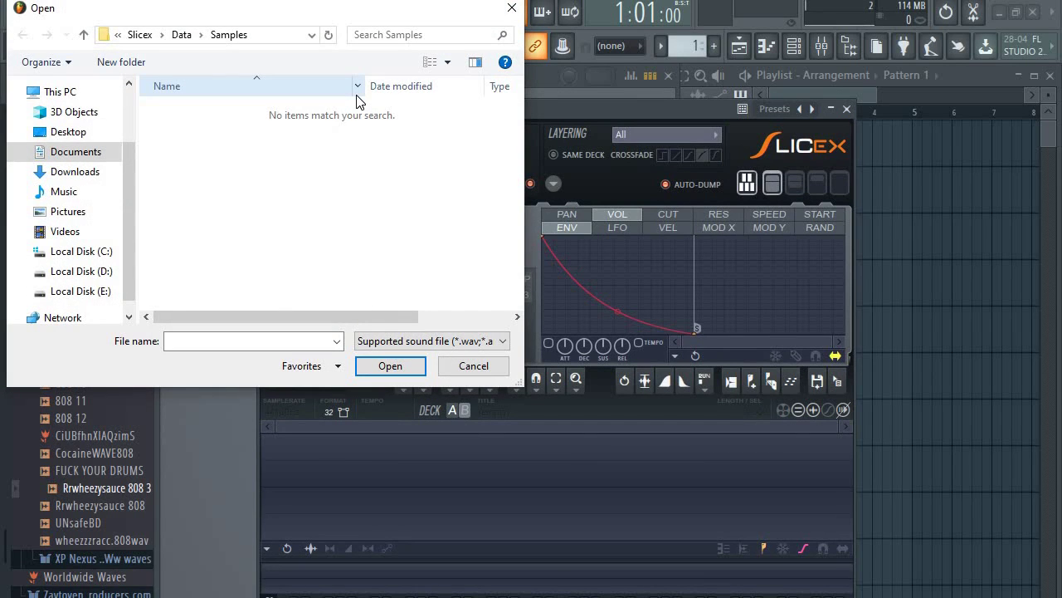
pyautogui.click(473, 366)
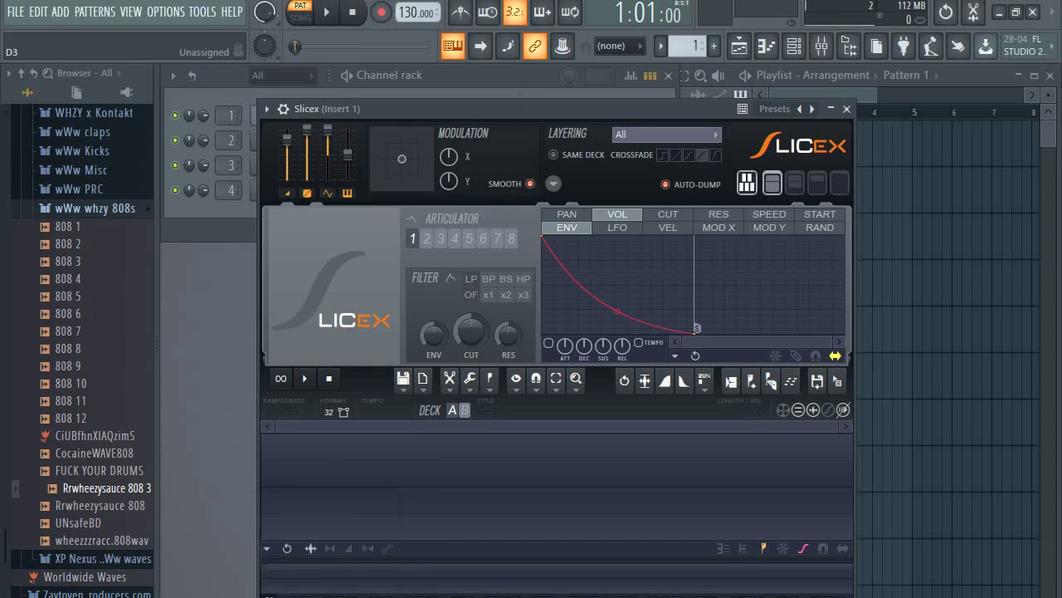
# Step: In File Explorer's to sample folder, preview the HUIDEUN KO, CAMOMILE(UNOFFICIAL) track in VLC at several points and close the player
pyautogui.hotkey('alt', 'Tab')
pyautogui.click(191, 336)
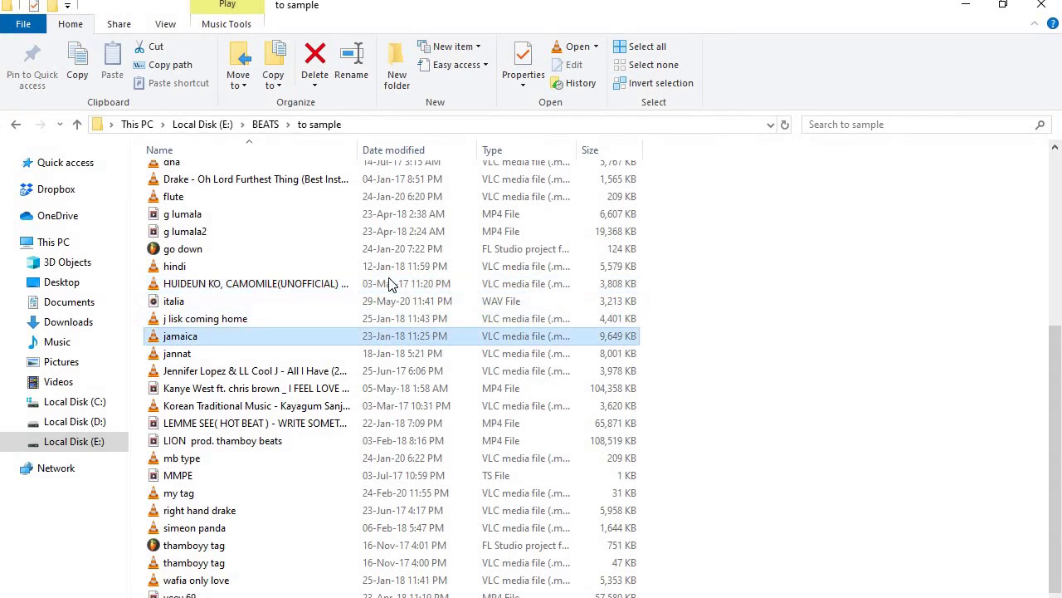
pyautogui.click(313, 285)
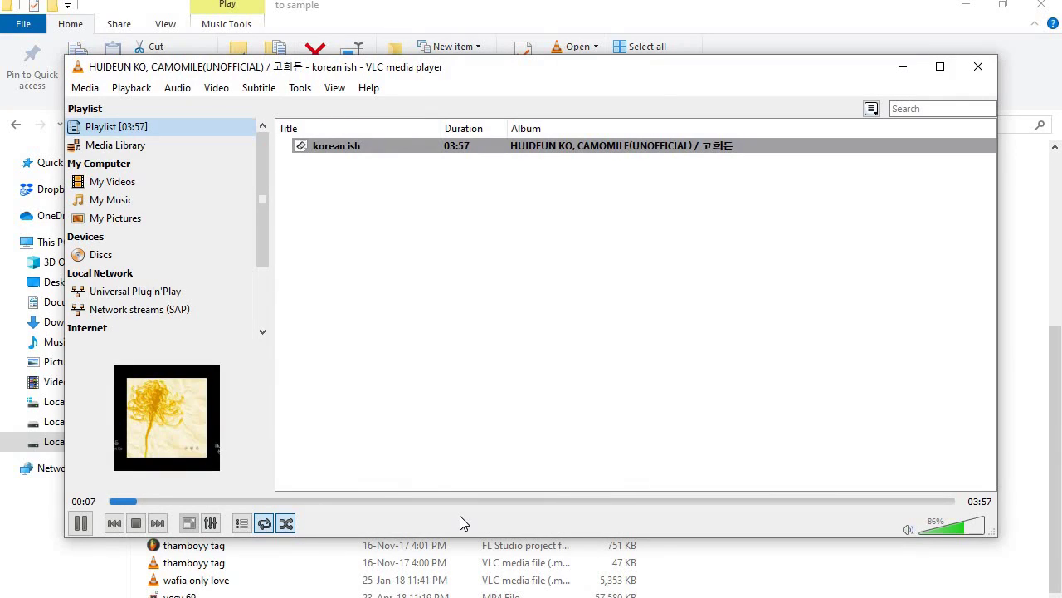
pyautogui.click(219, 502)
pyautogui.click(513, 501)
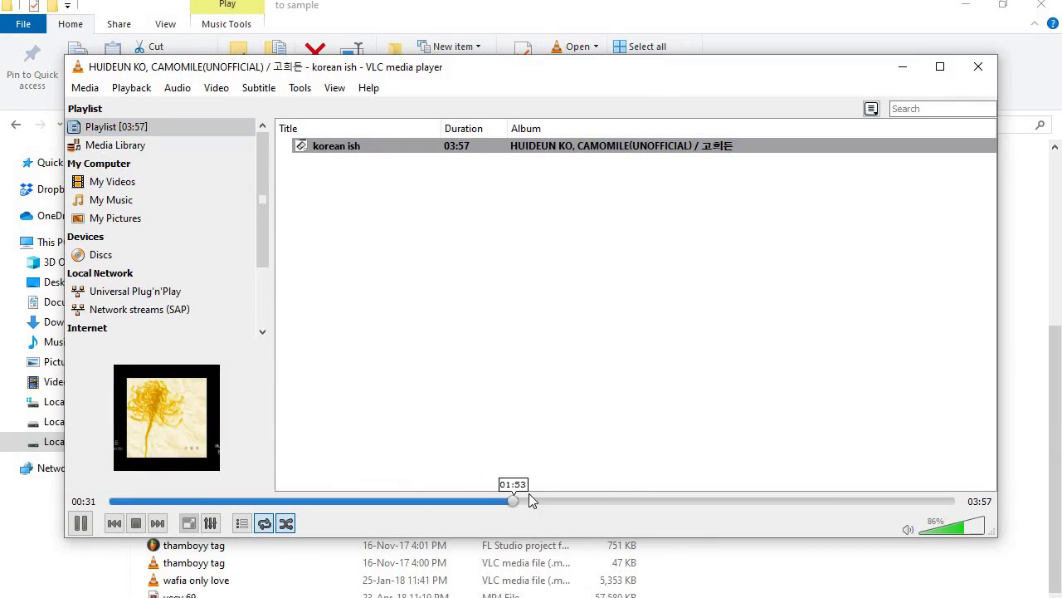
pyautogui.click(834, 501)
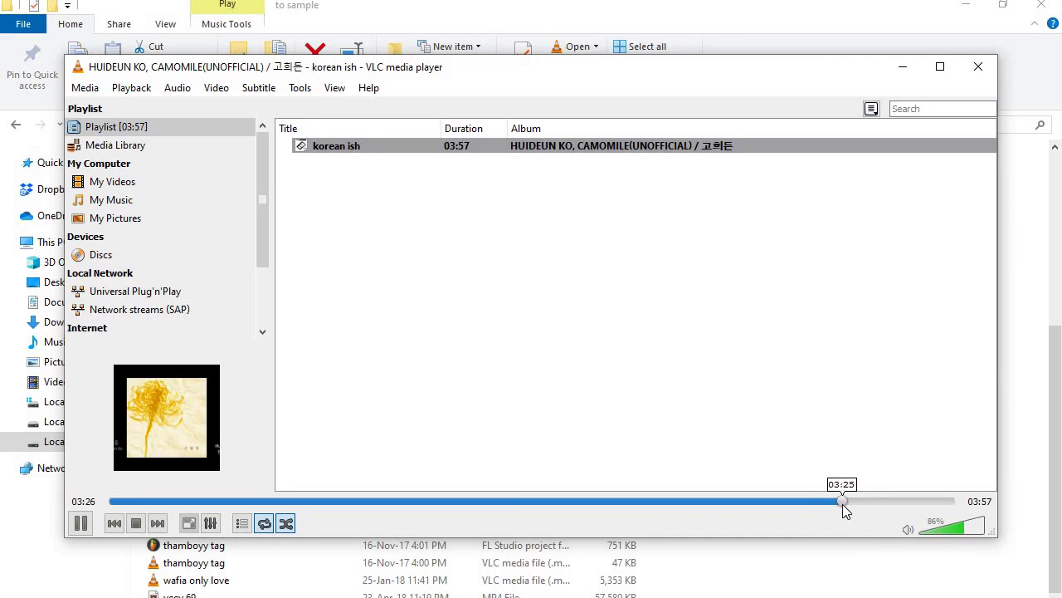
pyautogui.click(136, 523)
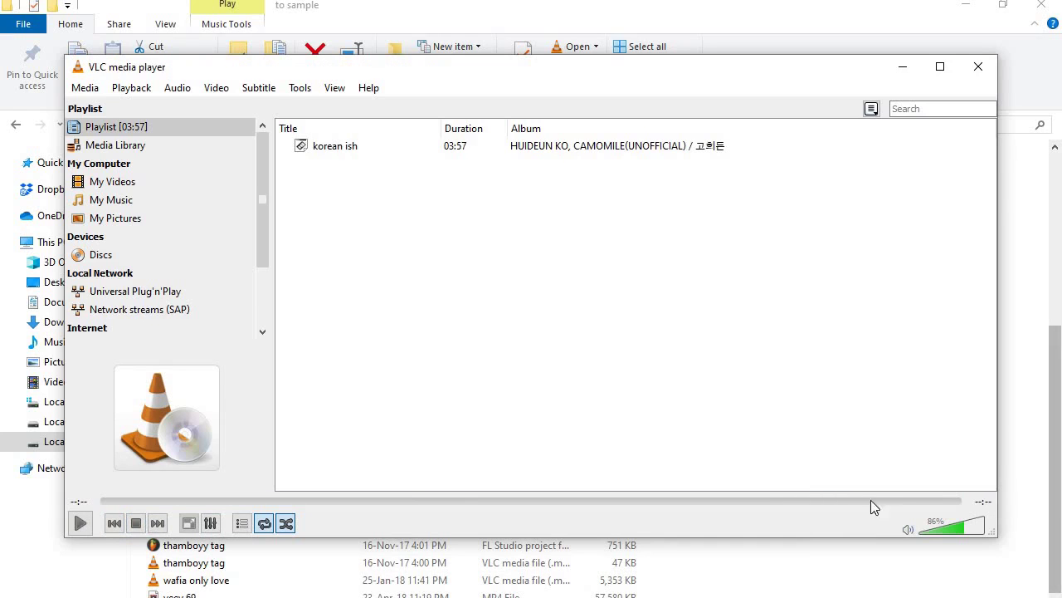
pyautogui.click(979, 67)
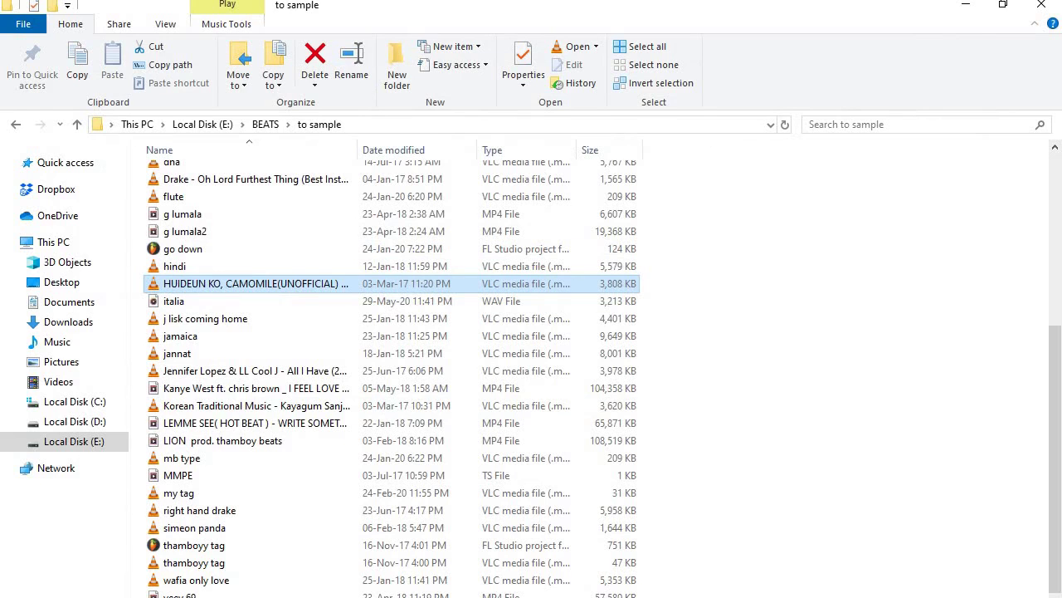
# Step: Load the HUIDEUN KO, CAMOMILE(UNOFFICIAL) track from File Explorer into Slicex in FL Studio and briefly audition it
pyautogui.moveTo(345, 283)
pyautogui.mouseDown()
pyautogui.moveTo(341, 300)
pyautogui.moveTo(512, 396)
pyautogui.moveTo(628, 549)
pyautogui.moveTo(622, 594)
pyautogui.moveTo(363, 381)
pyautogui.moveTo(332, 282)
pyautogui.mouseUp()
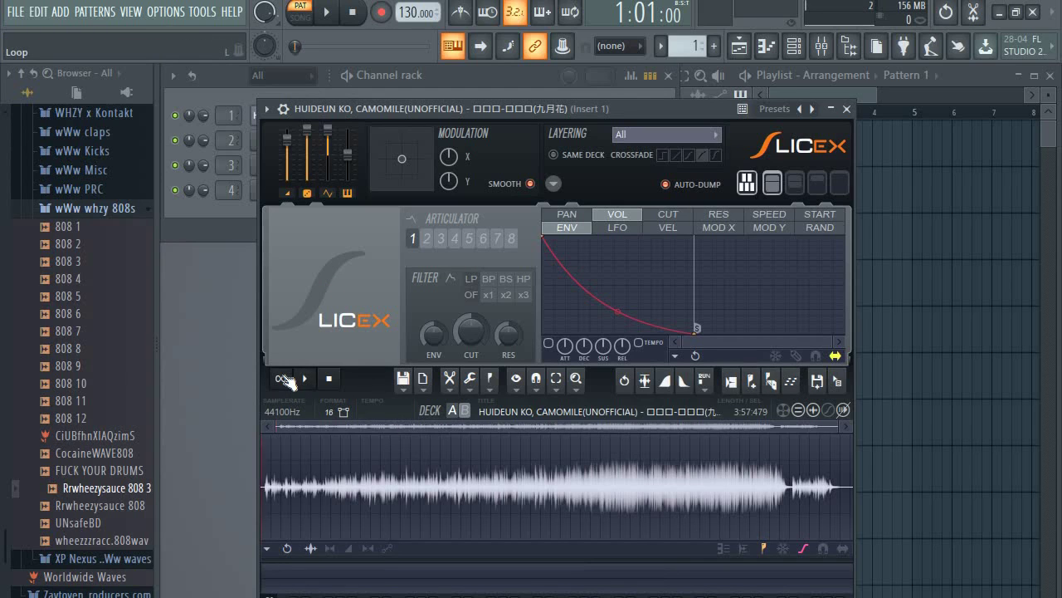
pyautogui.click(415, 422)
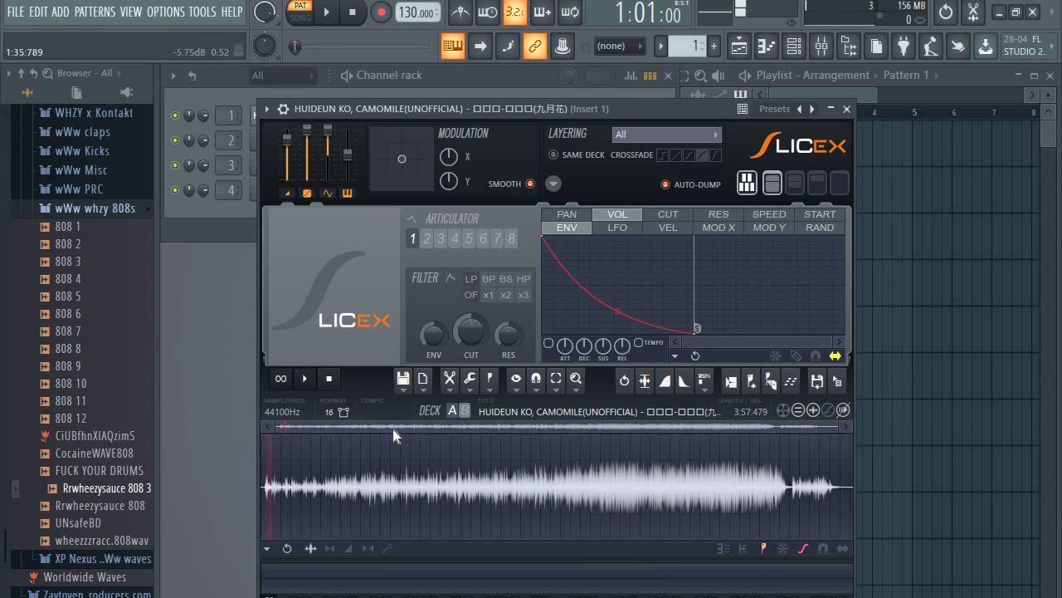
pyautogui.click(330, 379)
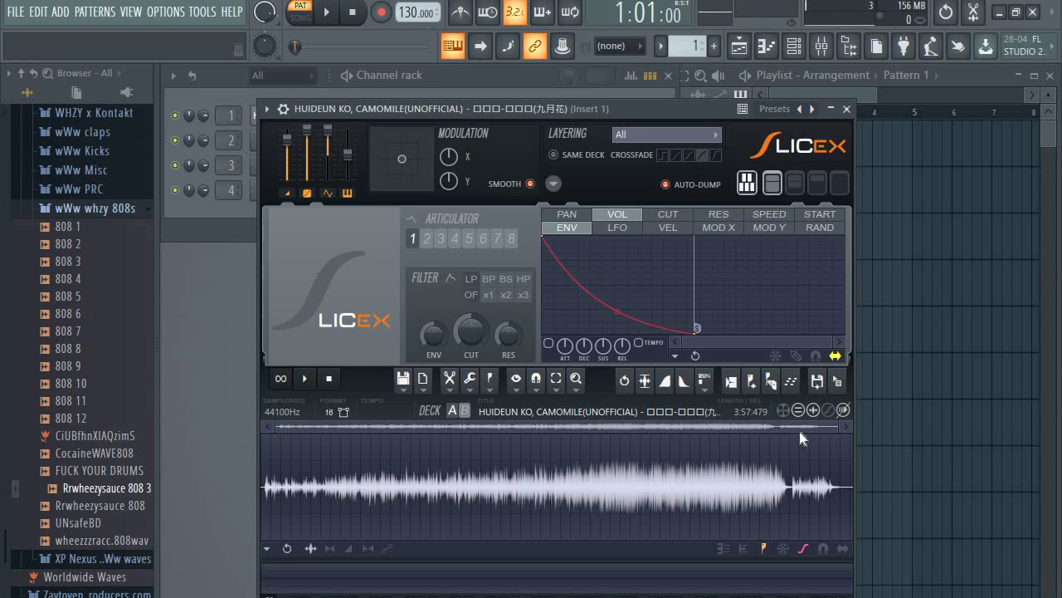
# Step: Select the waveform region from about 2:57:390 to 3:06:207 in the Slicex deck and play it
pyautogui.moveTo(837, 427); pyautogui.dragTo(543, 427)
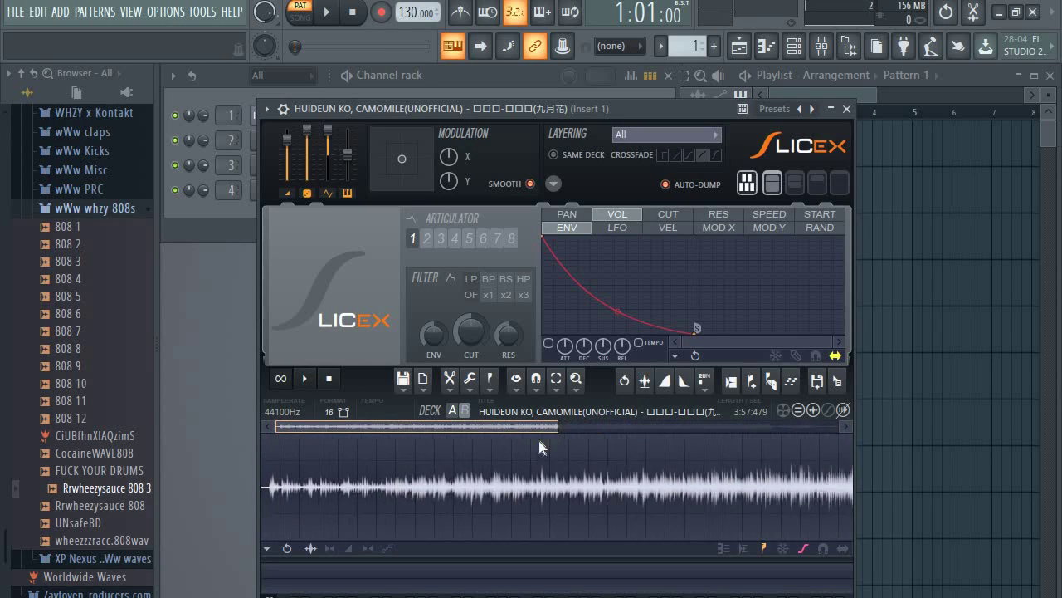
pyautogui.moveTo(478, 424); pyautogui.dragTo(691, 416)
pyautogui.moveTo(576, 443); pyautogui.dragTo(760, 443)
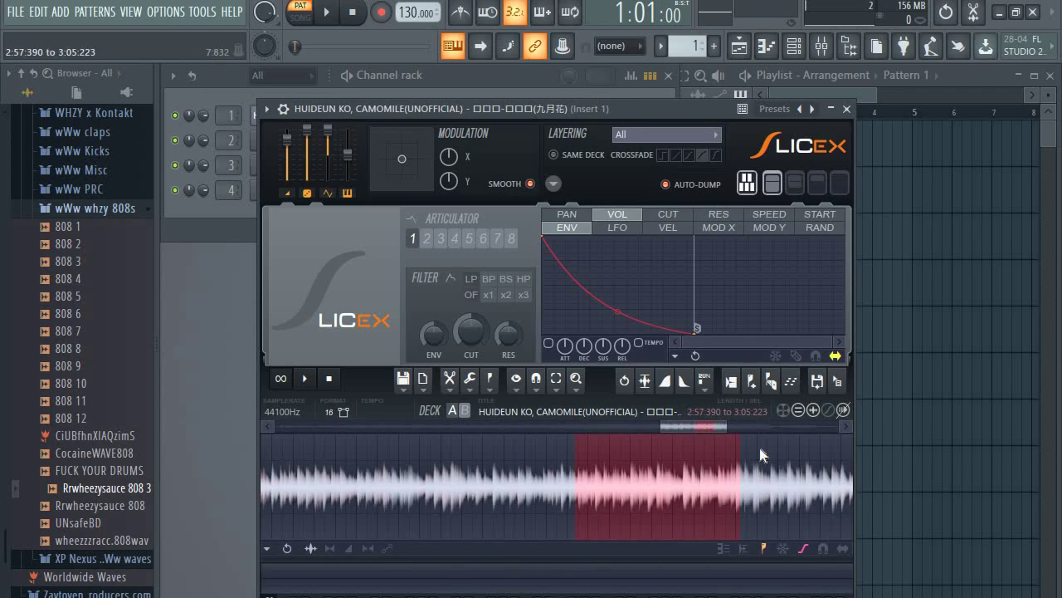
pyautogui.click(305, 379)
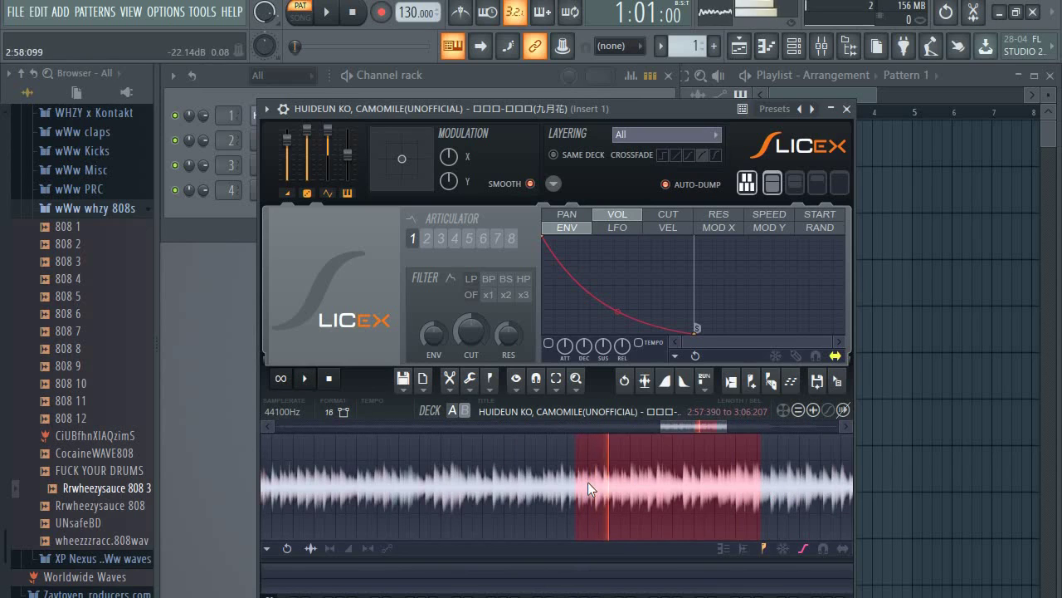
# Step: Adjust the selected region to run from about 2:58:295 to 3:09:710 and play it again
pyautogui.moveTo(587, 481); pyautogui.dragTo(635, 485)
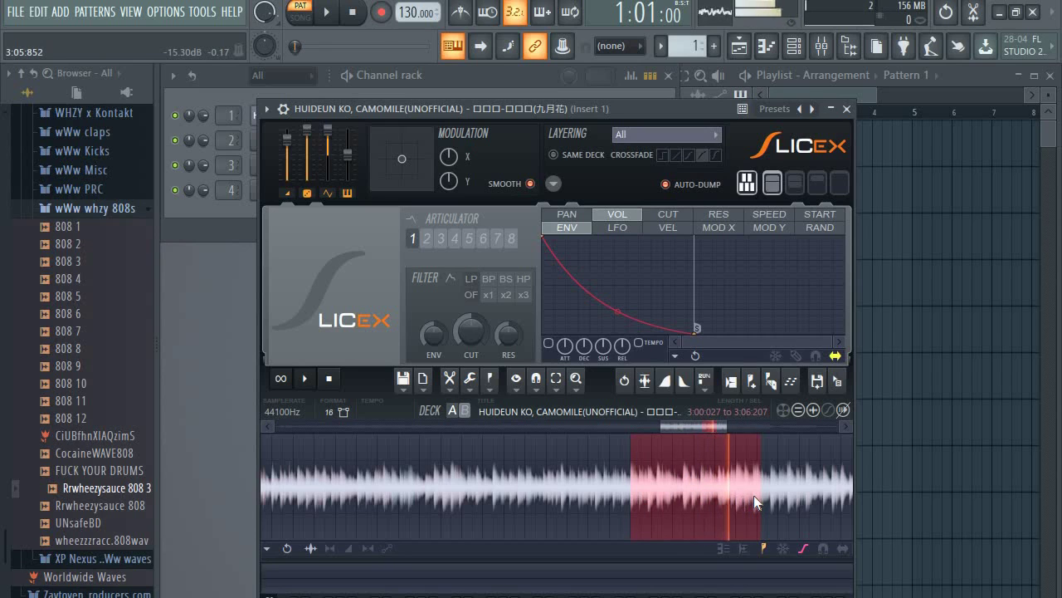
pyautogui.moveTo(754, 495); pyautogui.dragTo(835, 493)
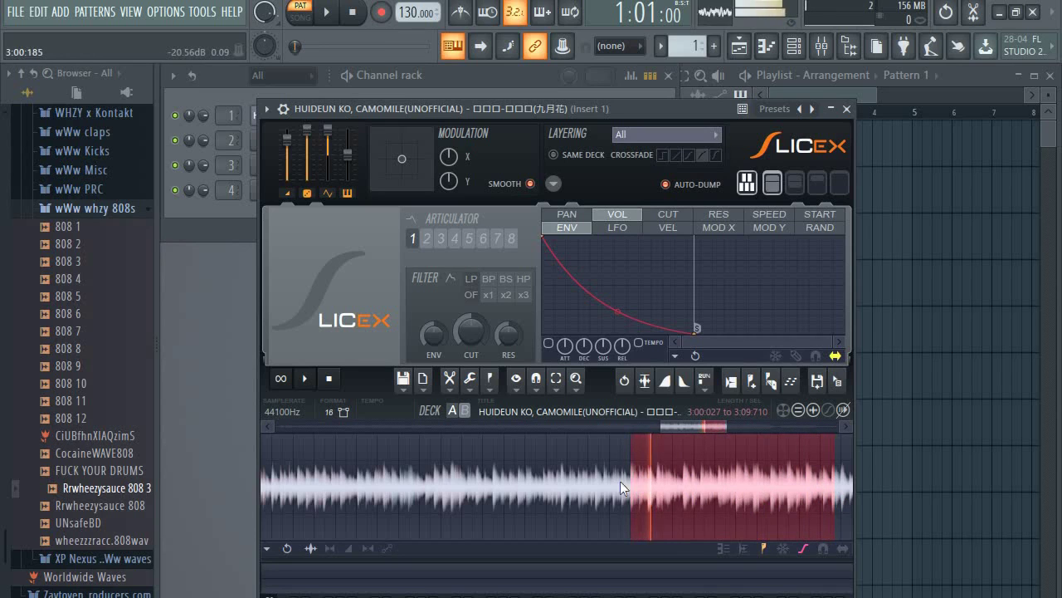
pyautogui.moveTo(620, 481); pyautogui.dragTo(593, 484)
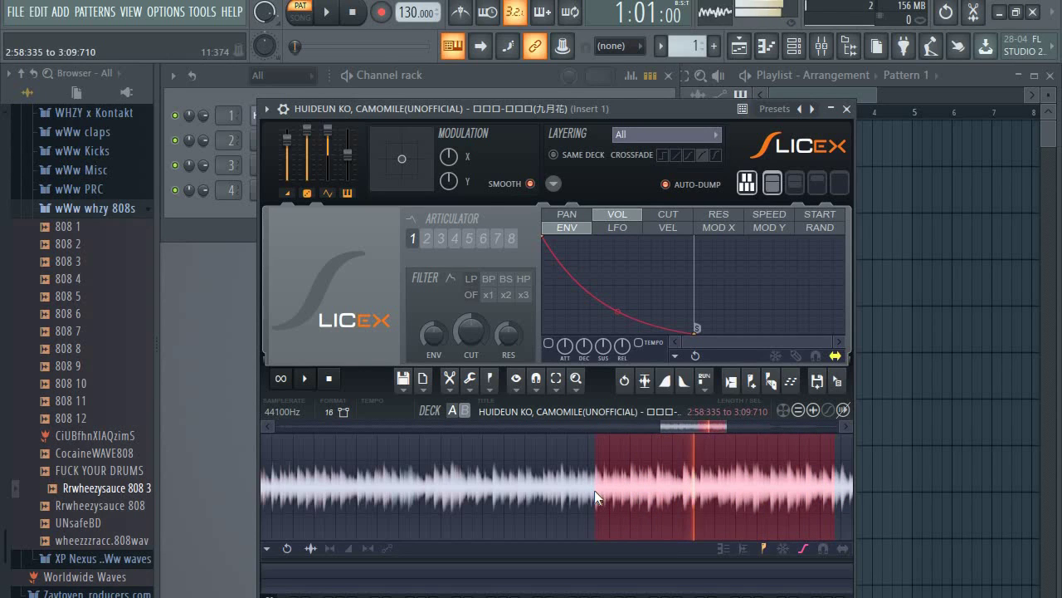
pyautogui.click(305, 380)
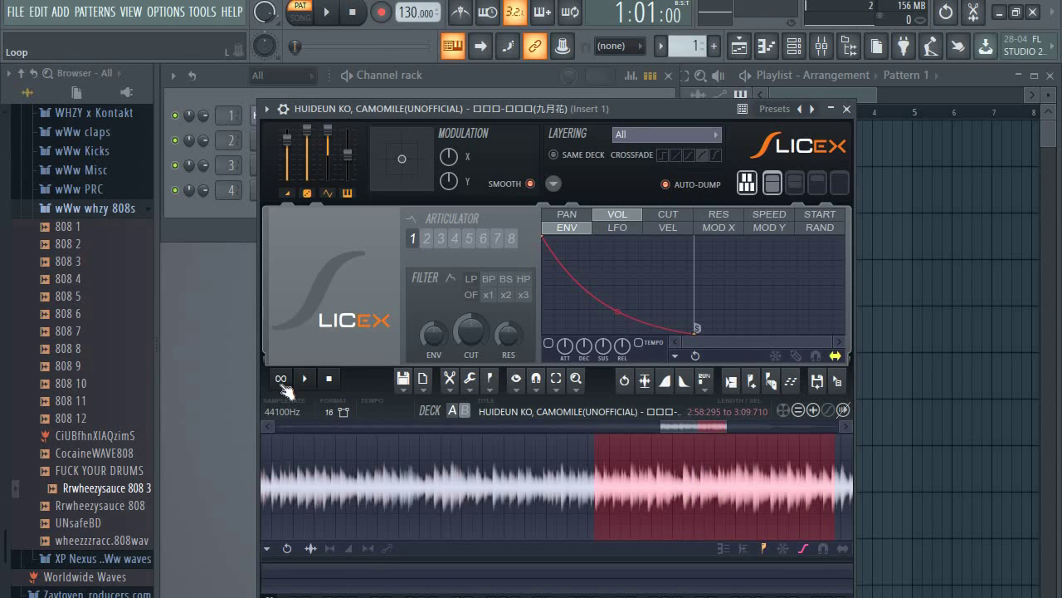
pyautogui.press('space')
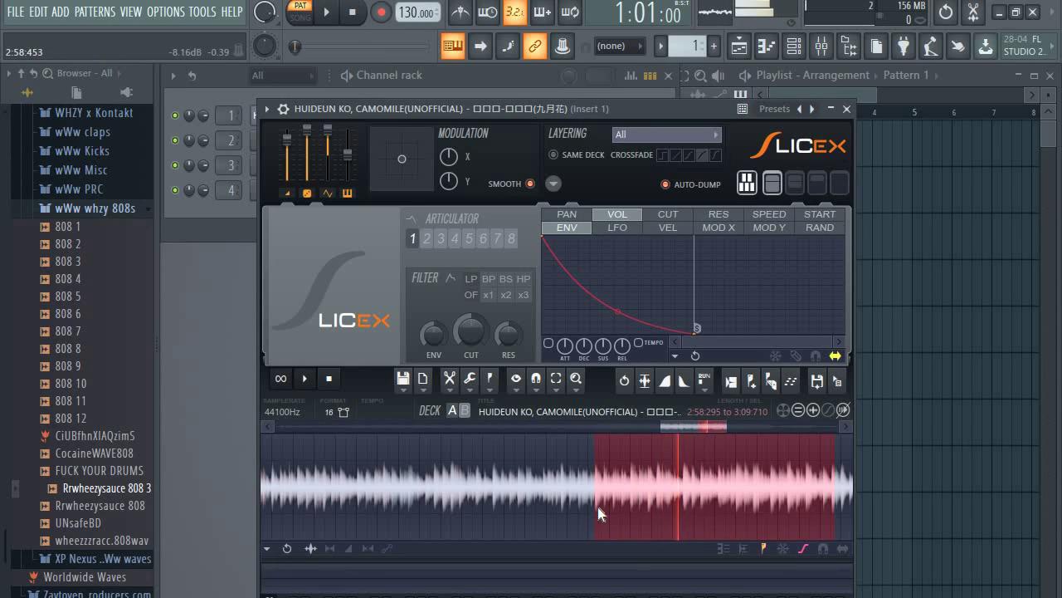
# Step: Narrow the selection to about 3:03:333 to 3:09:631, stop playback, and add a slice marker at its start
pyautogui.moveTo(597, 507); pyautogui.dragTo(701, 515)
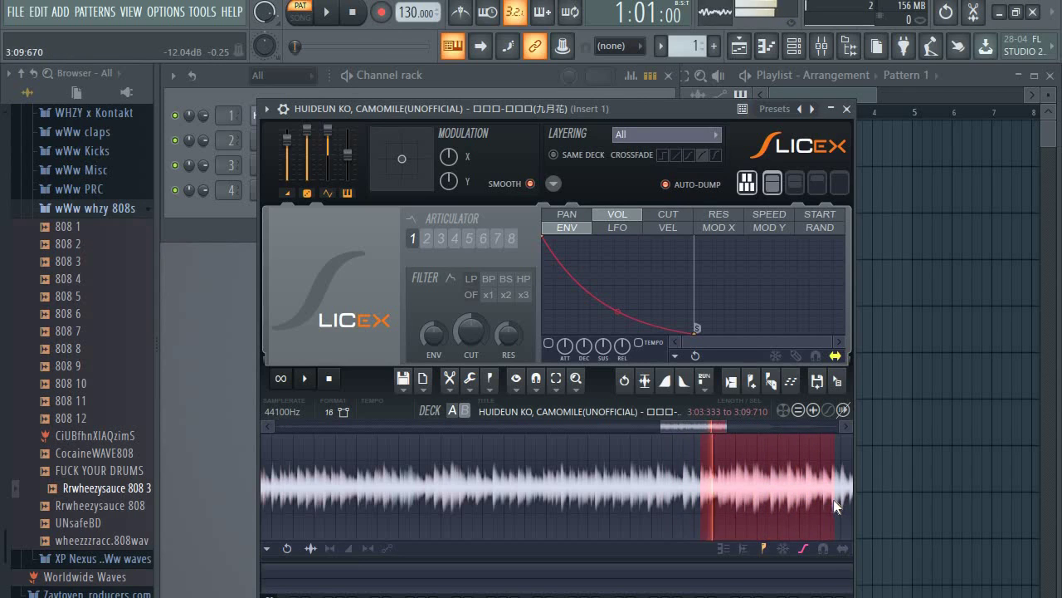
pyautogui.moveTo(833, 499); pyautogui.dragTo(832, 499)
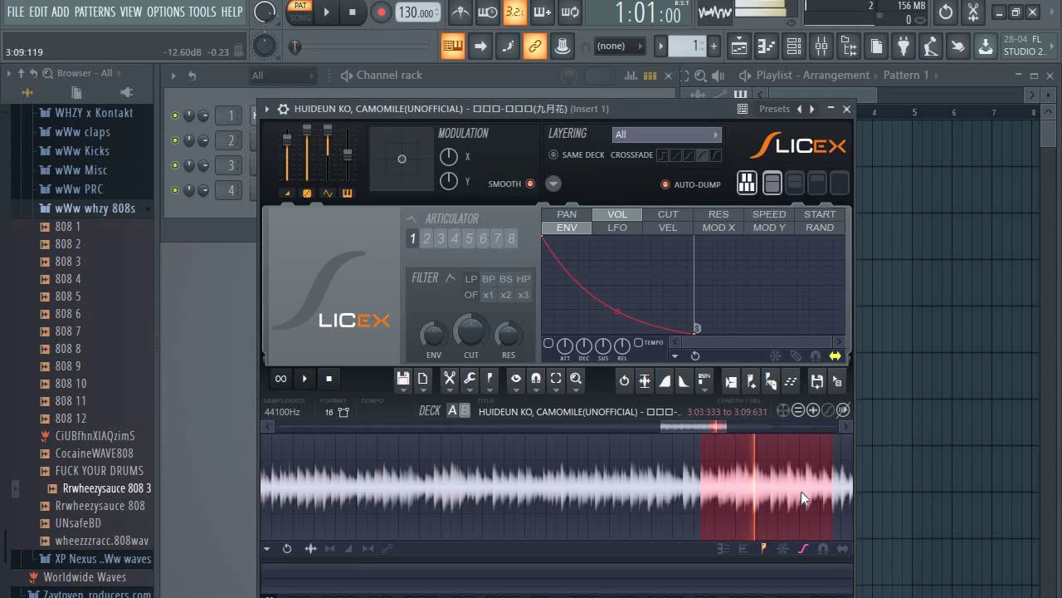
pyautogui.click(329, 378)
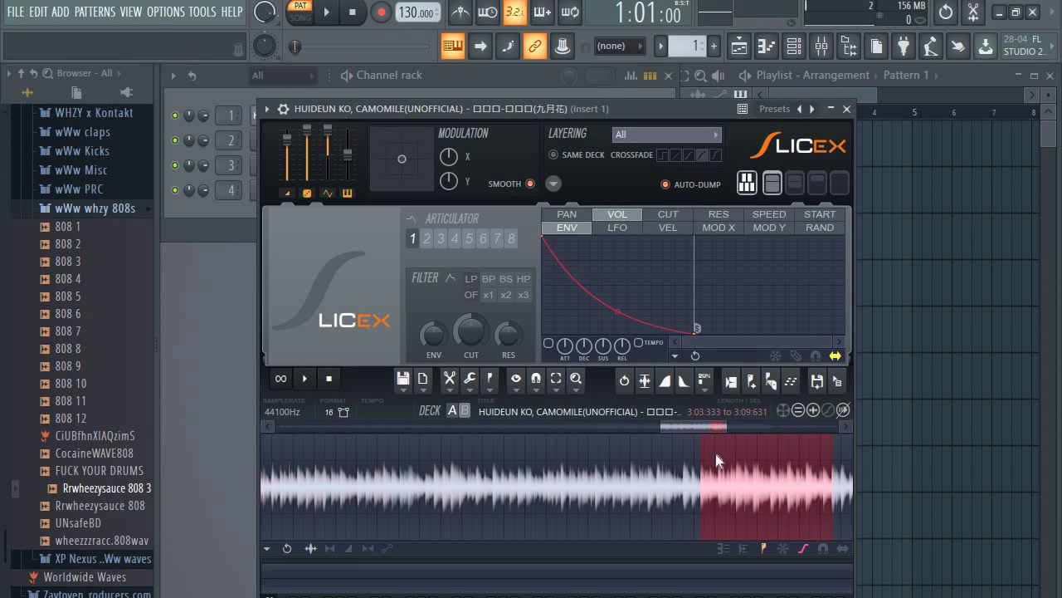
pyautogui.click(753, 387)
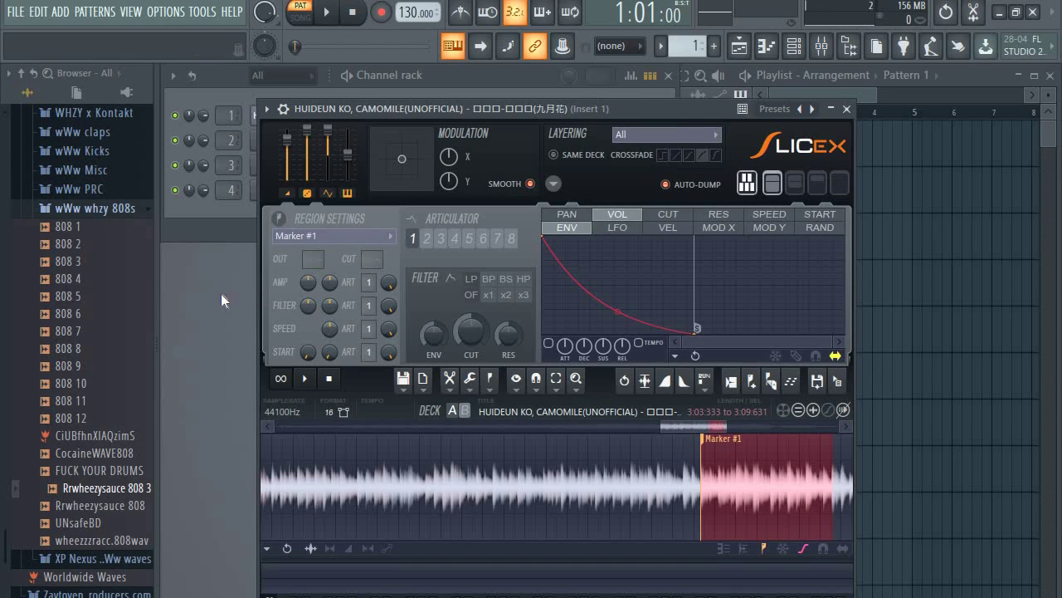
# Step: Add a one-bar C5 note starting at bar 1 in the Slicex channel's piano roll to trigger the marked slice
pyautogui.press('F6')
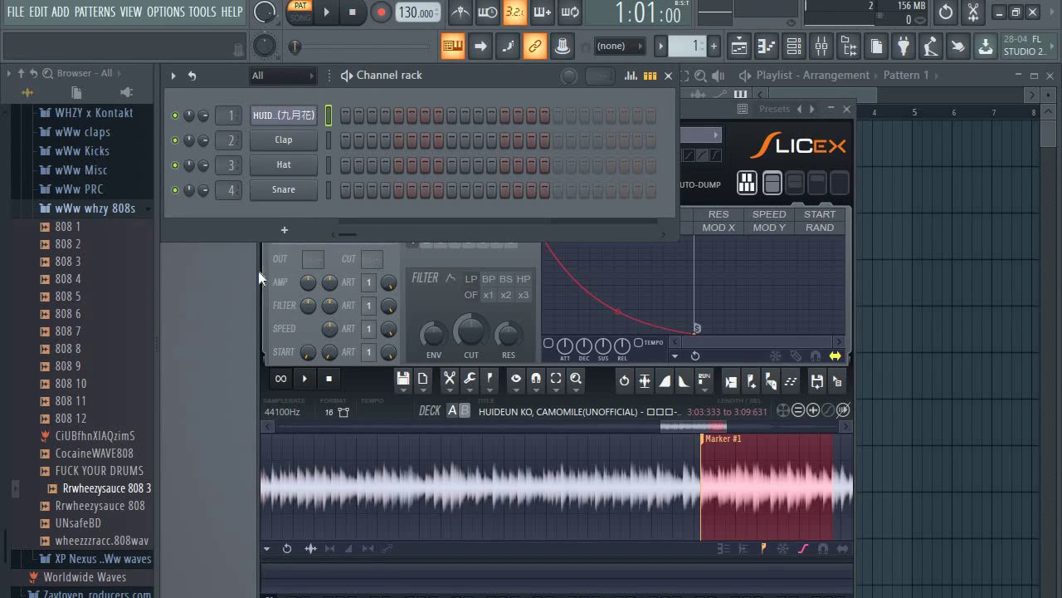
pyautogui.rightClick(313, 115)
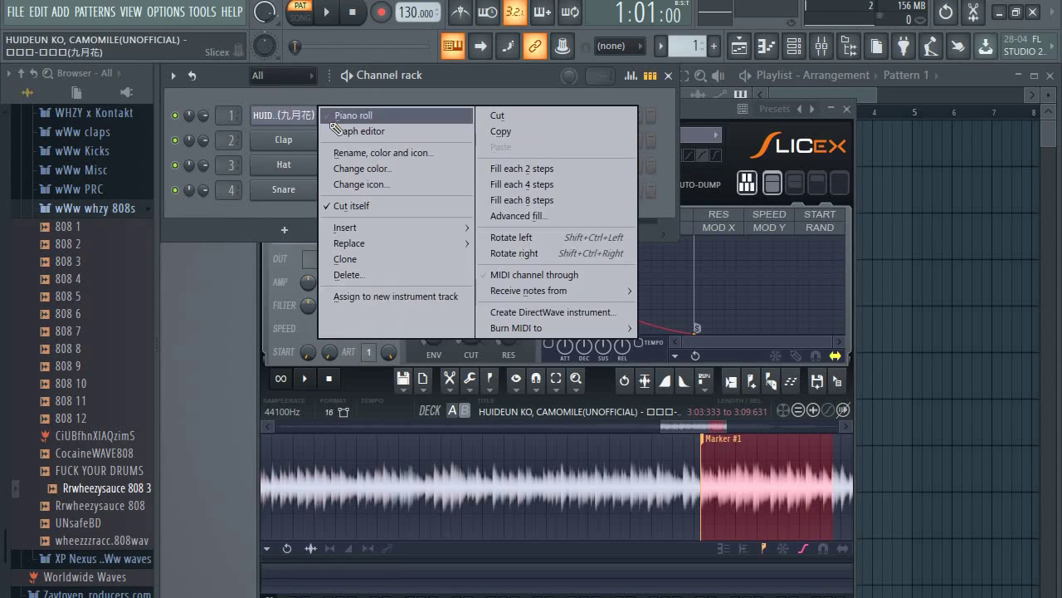
pyautogui.click(332, 118)
pyautogui.click(249, 361)
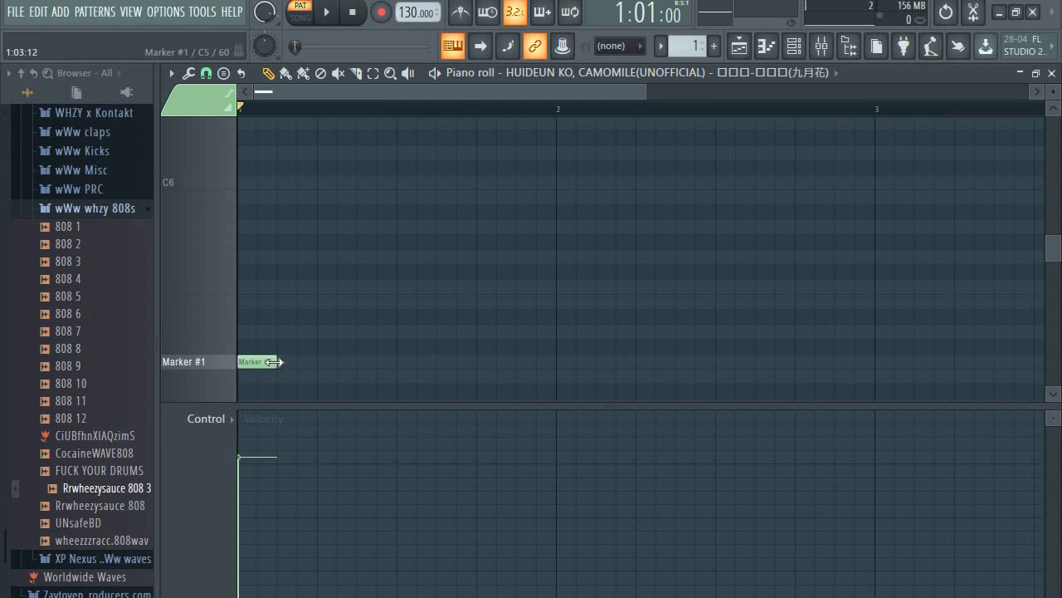
pyautogui.moveTo(273, 362); pyautogui.dragTo(554, 400)
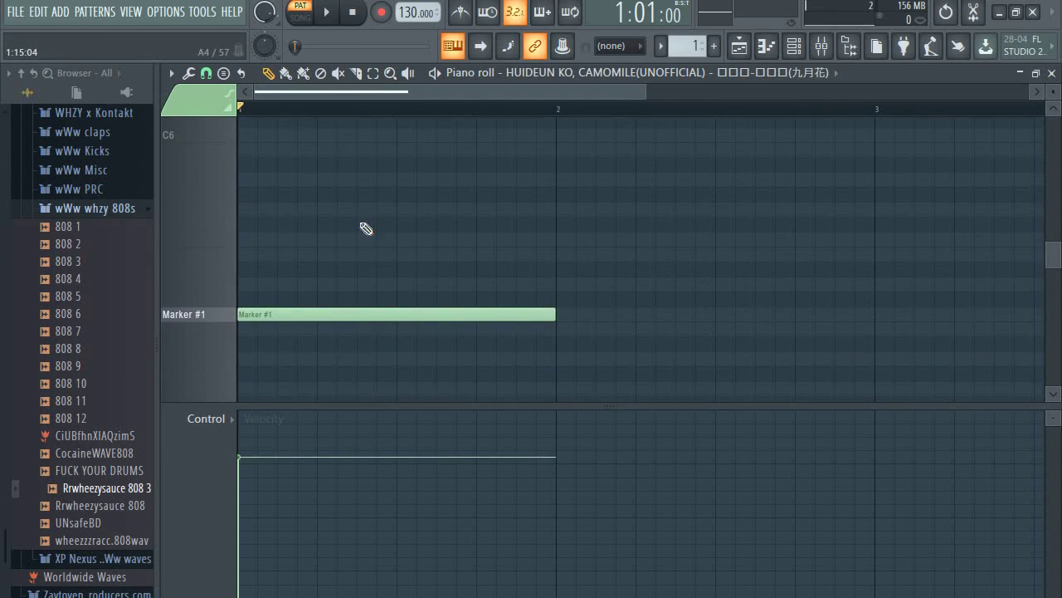
# Step: Turn on the metronome and play the pattern to compare the sliced sample with the beat
pyautogui.press('space')
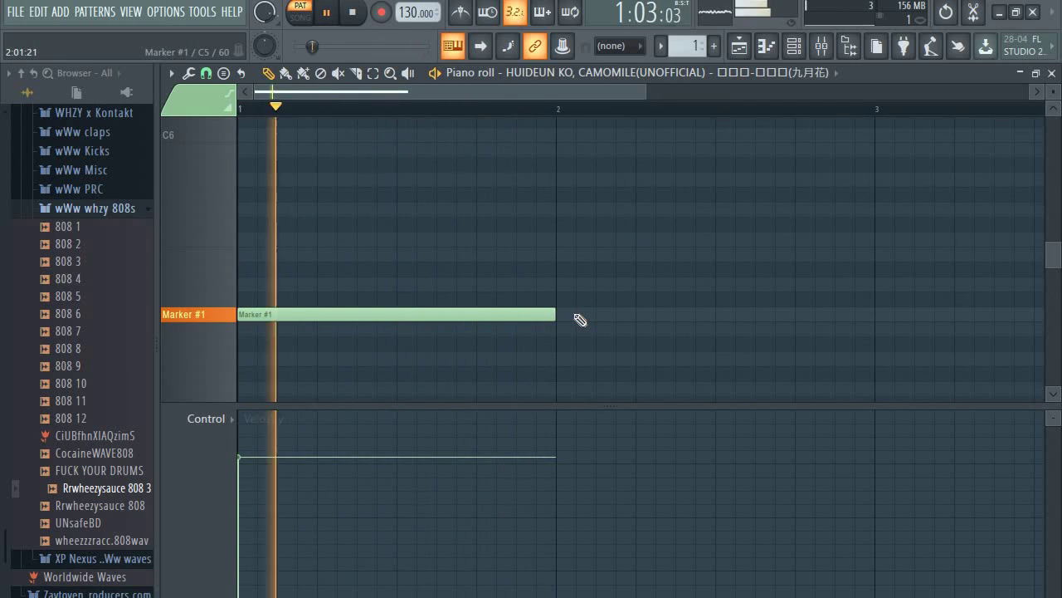
pyautogui.press('space')
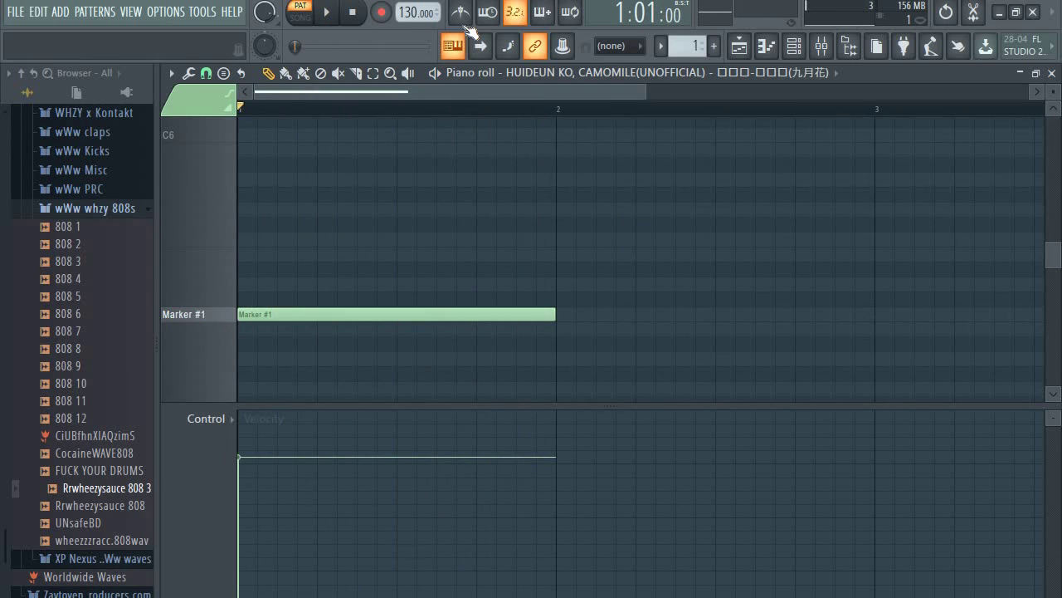
pyautogui.click(461, 12)
pyautogui.press('space')
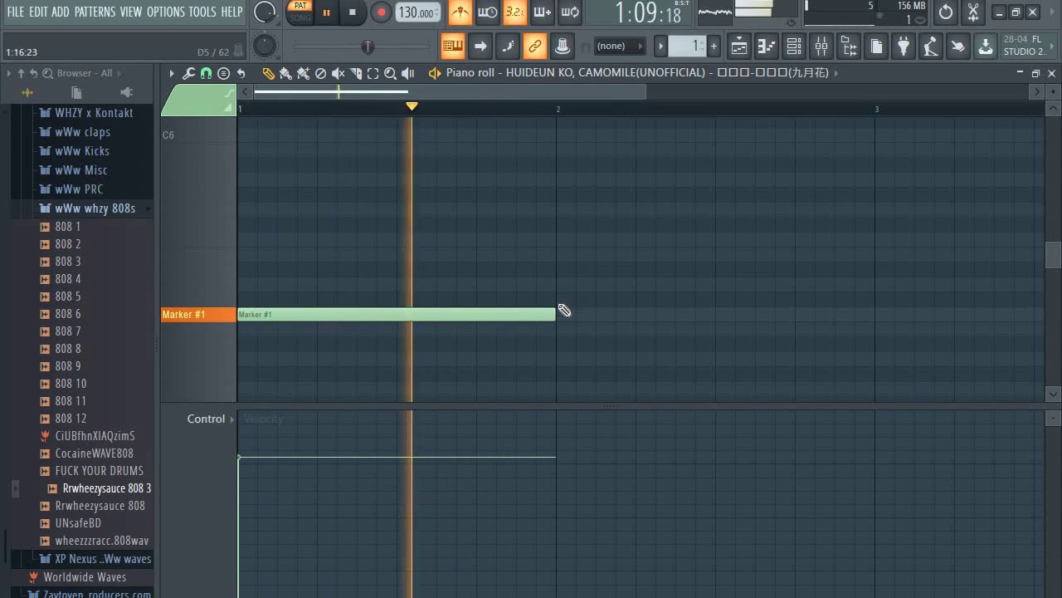
pyautogui.press('space')
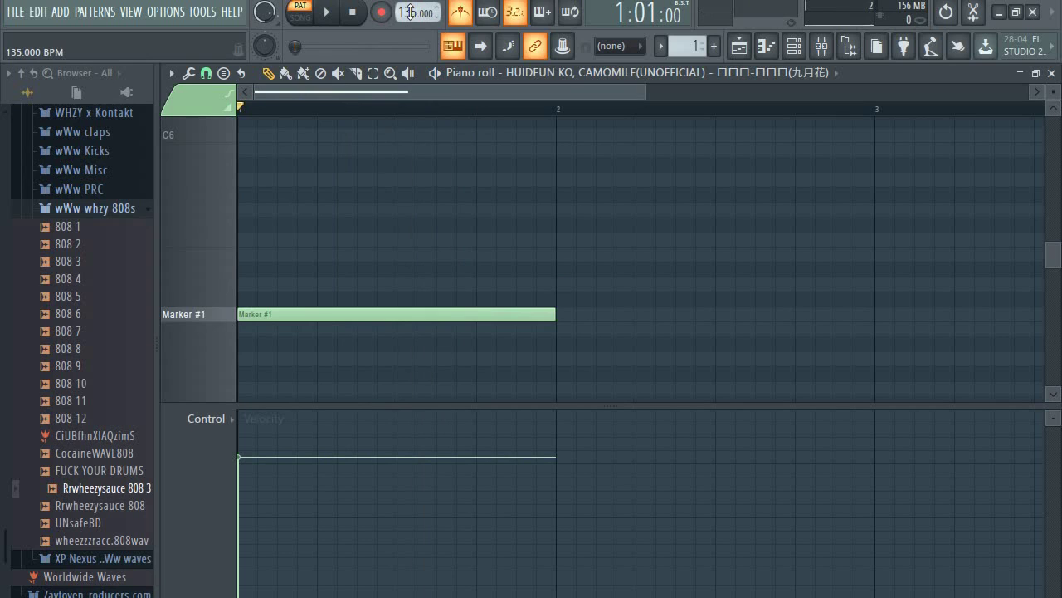
# Step: Raise the project tempo through 135 and 140 to 147 BPM while replaying the sliced sample against the metronome
pyautogui.press('space')
pyautogui.press('space')
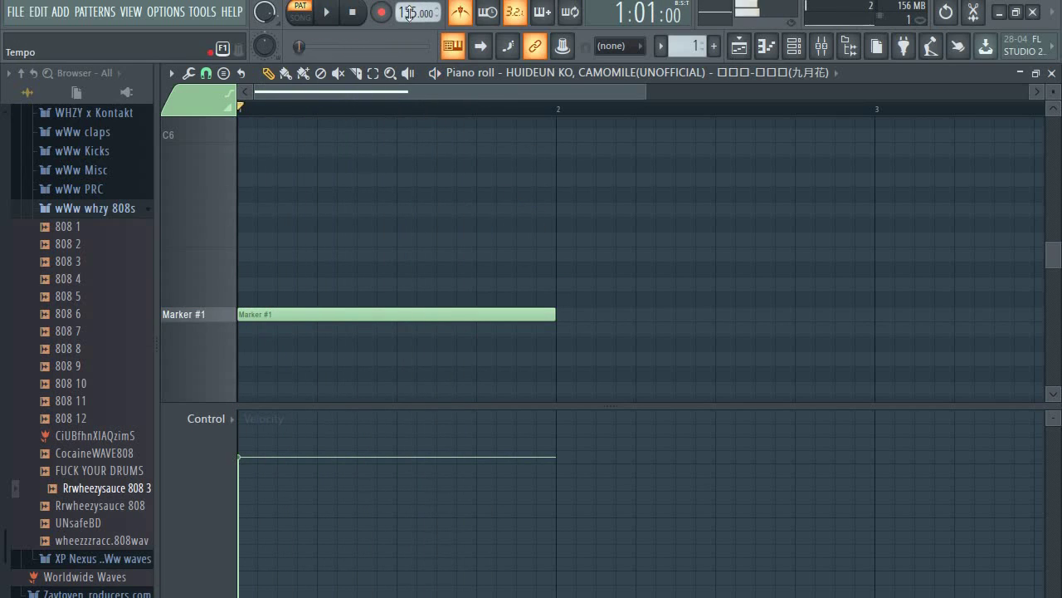
pyautogui.moveTo(409, 12); pyautogui.dragTo(409, 12)
pyautogui.press('space')
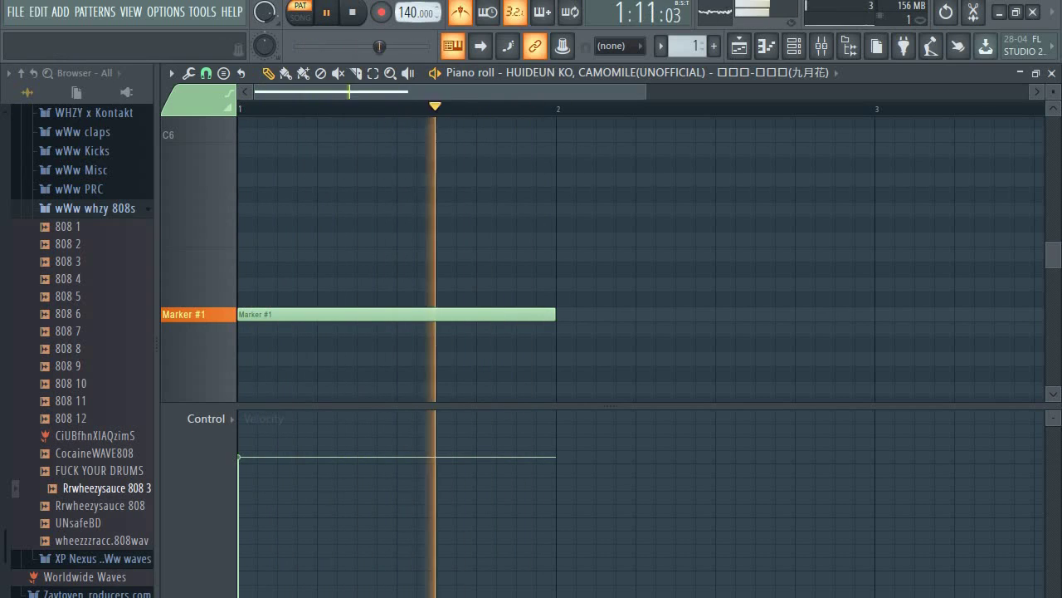
pyautogui.moveTo(407, 16); pyautogui.dragTo(408, 17)
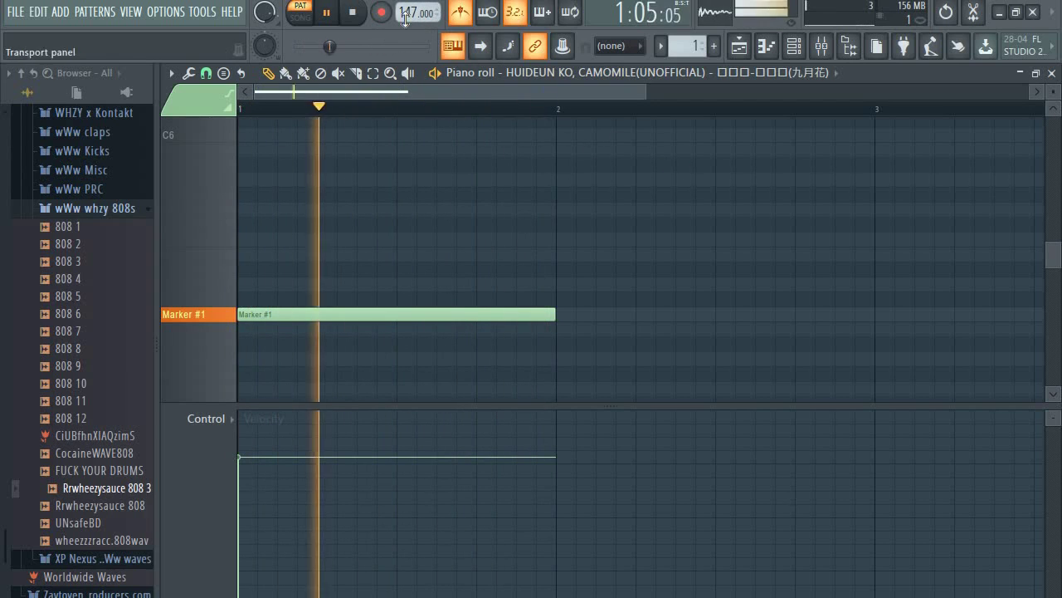
# Step: Lower the project tempo to 146 BPM and stop playback of the pattern
pyautogui.scroll(-1, 406, 12)
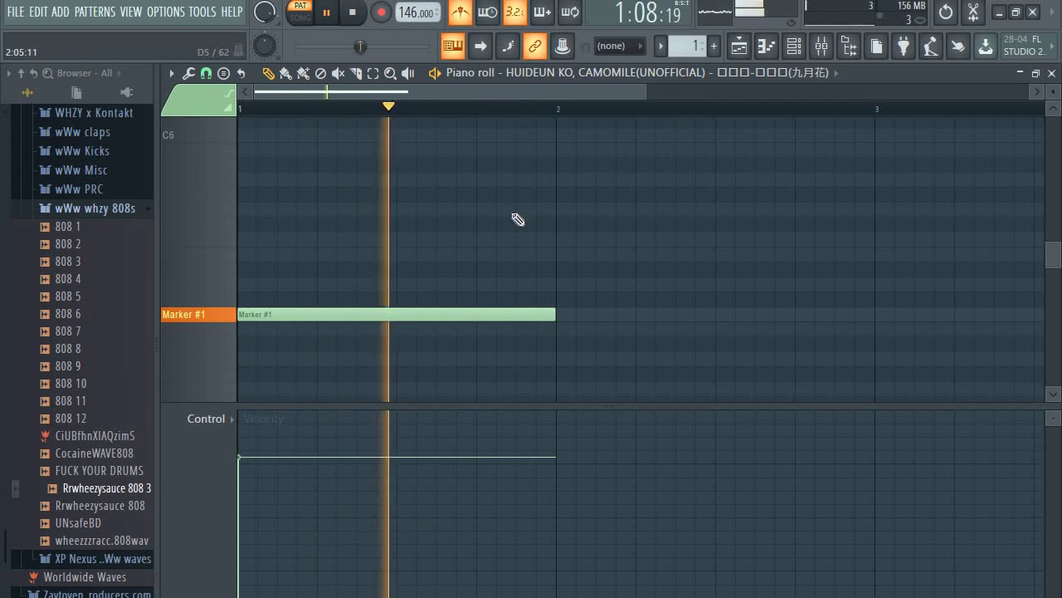
pyautogui.press('space')
# Step: Add a second one-bar C5 note at bar 2, play the two-bar pattern without the metronome, and close the piano roll
pyautogui.click(565, 316)
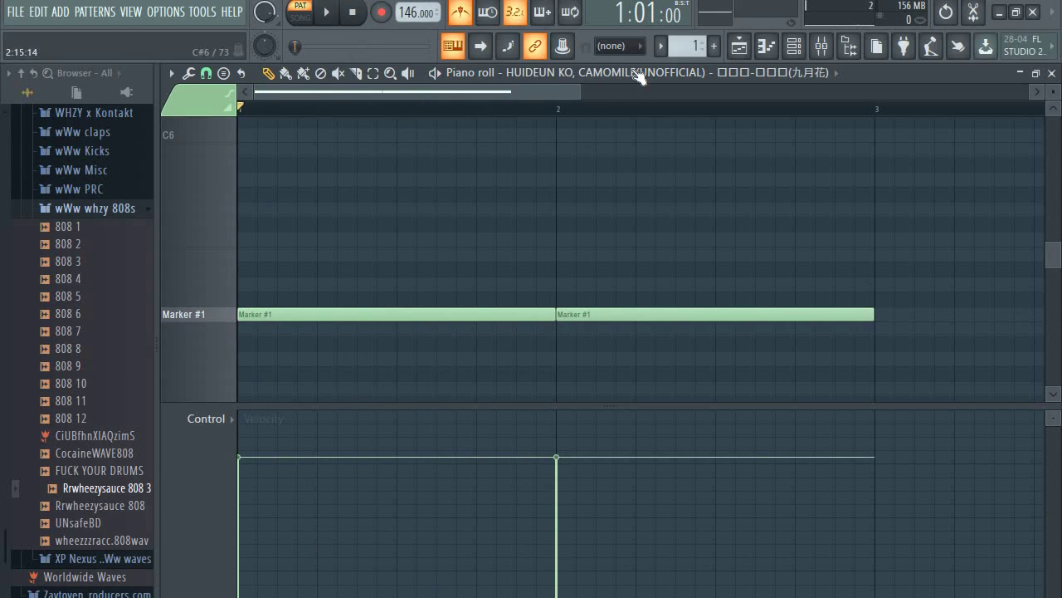
pyautogui.scroll(-1, 764, 107)
pyautogui.press('space')
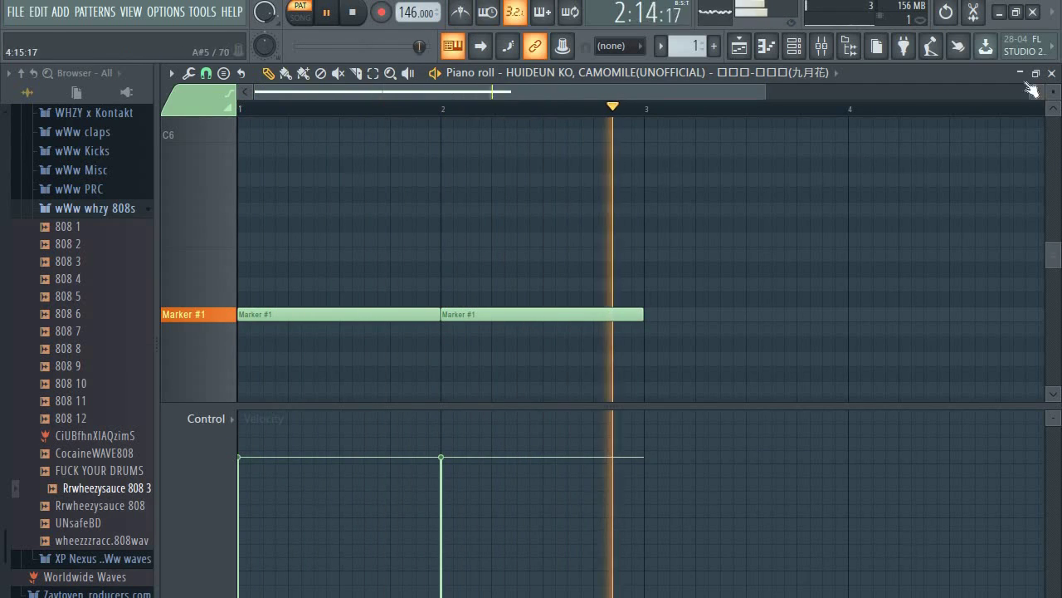
pyautogui.press('F7')
pyautogui.press('space')
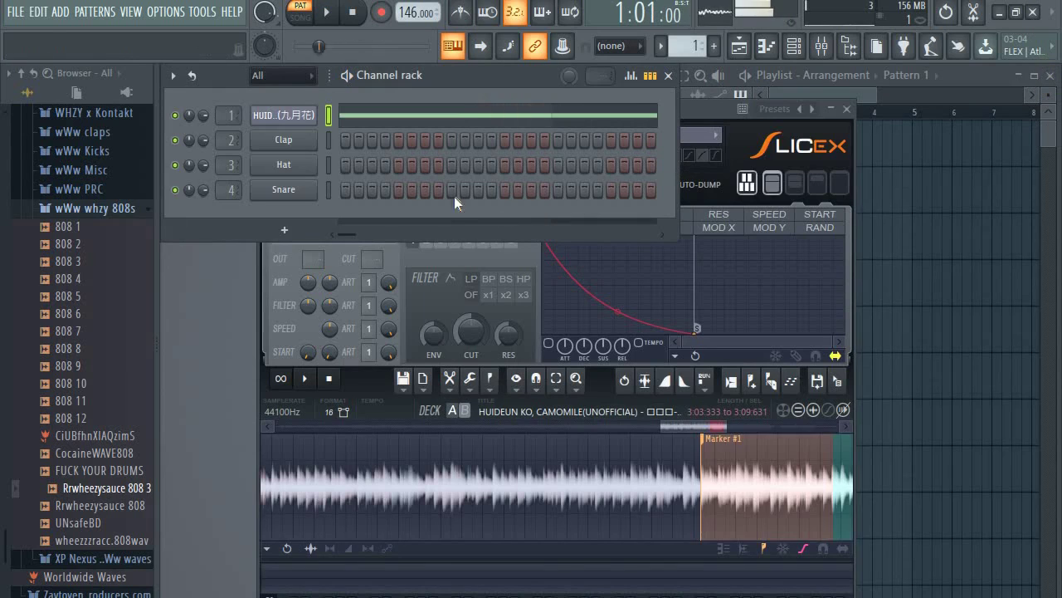
# Step: Audition samples 808 2 to 808 5 from the wWw whzy 808s folder over the looping pattern, comparing each with 808 3, and stop playback
pyautogui.click(146, 260)
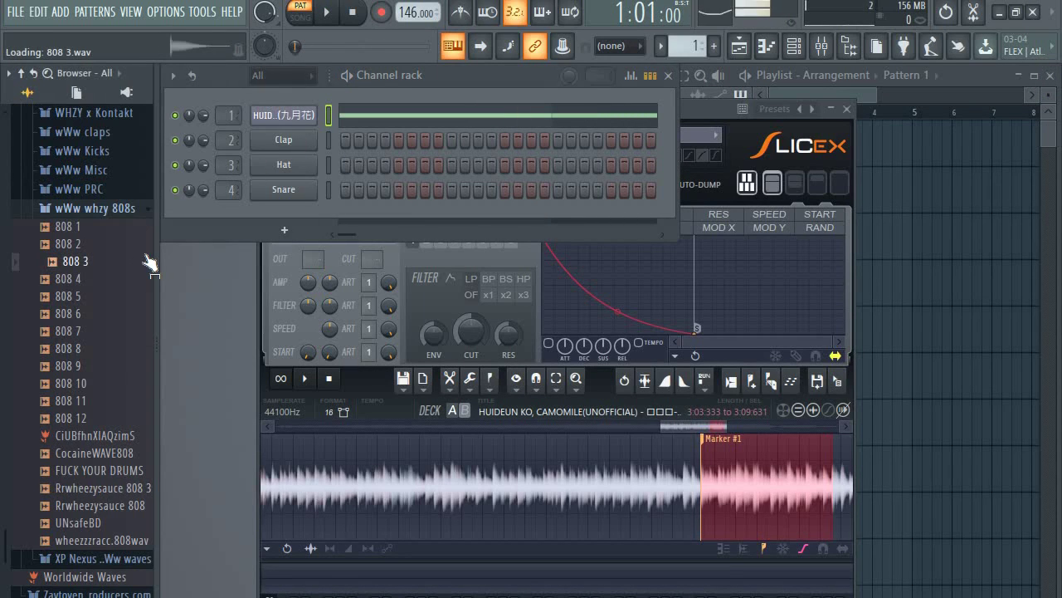
pyautogui.press('space')
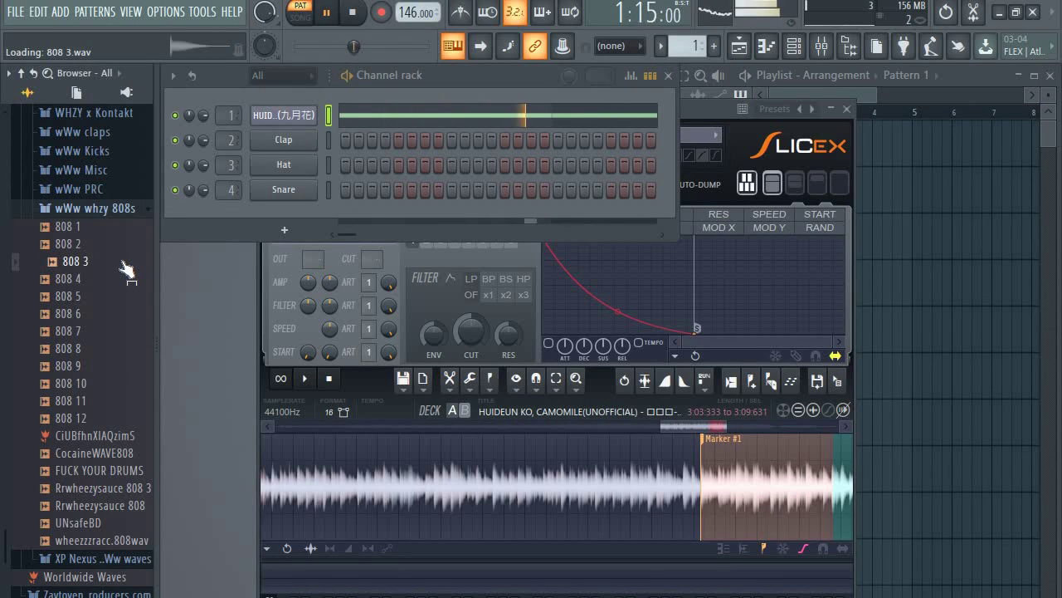
pyautogui.click(116, 295)
pyautogui.click(115, 264)
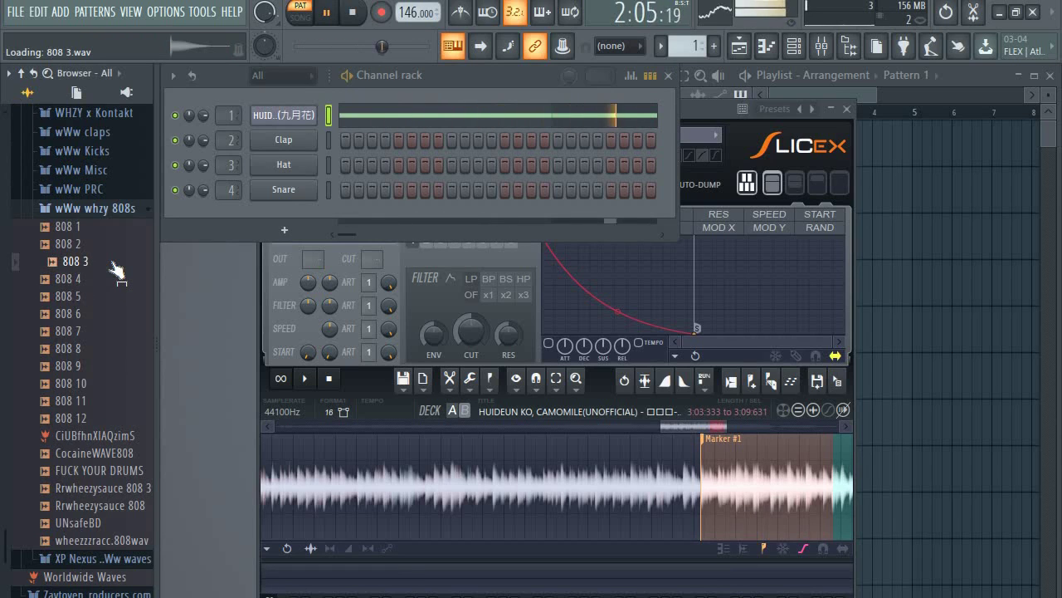
pyautogui.click(101, 283)
pyautogui.click(107, 263)
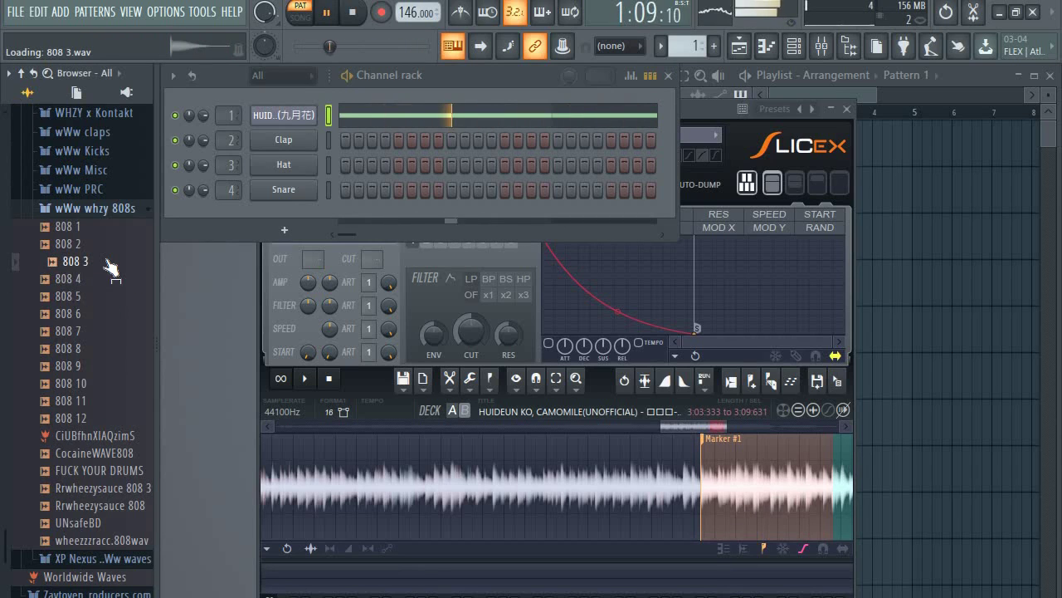
pyautogui.click(101, 280)
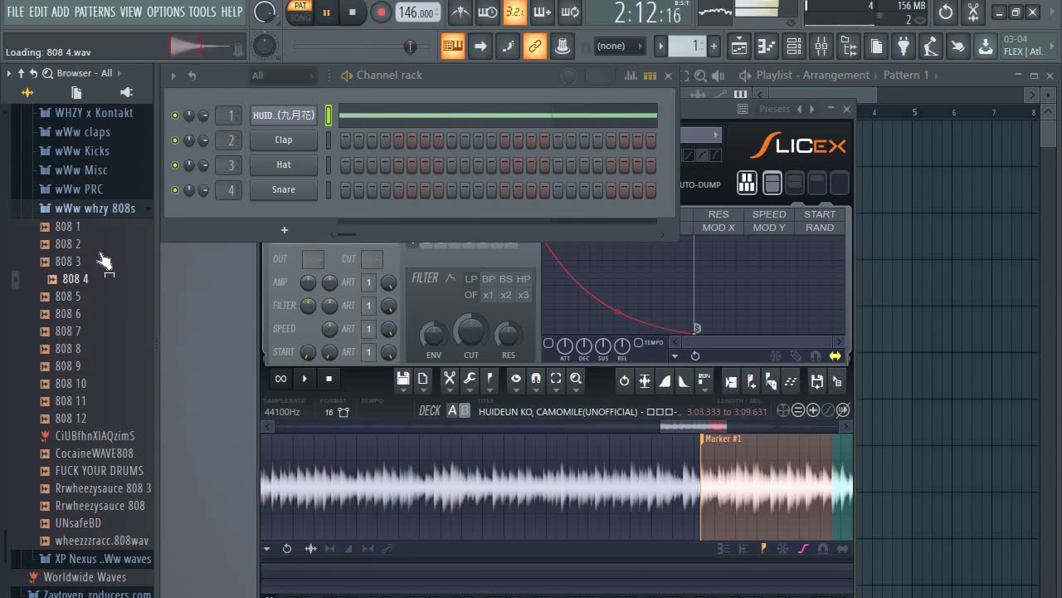
pyautogui.click(102, 247)
pyautogui.click(103, 262)
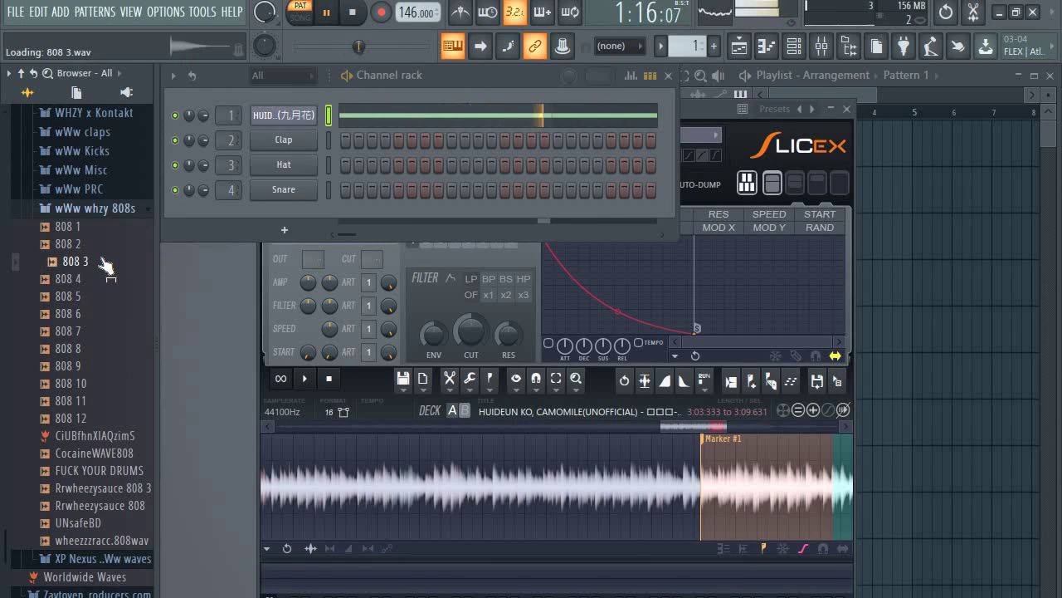
pyautogui.click(99, 279)
pyautogui.click(102, 262)
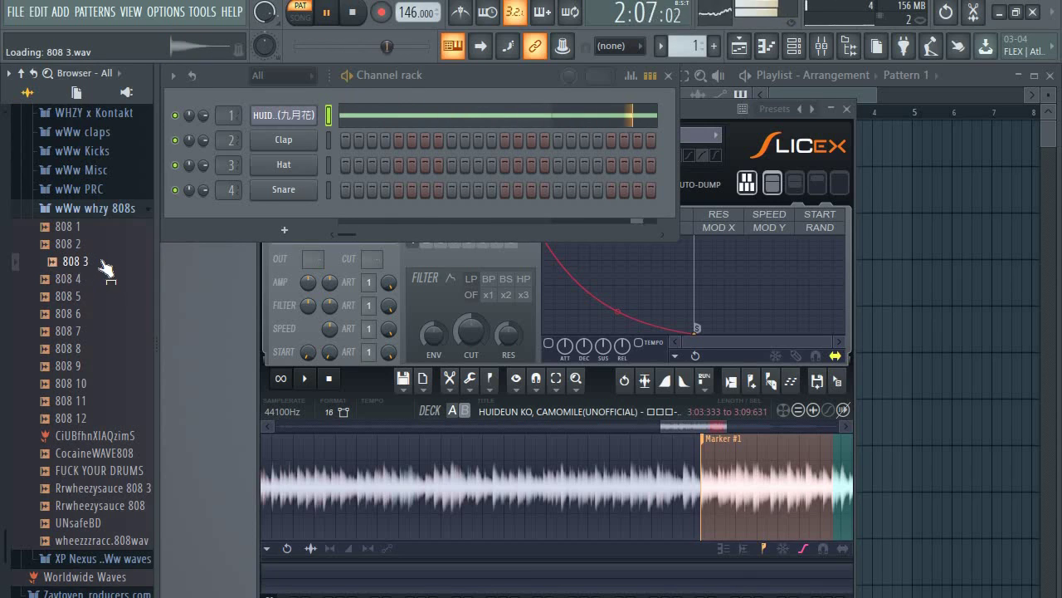
pyautogui.press('space')
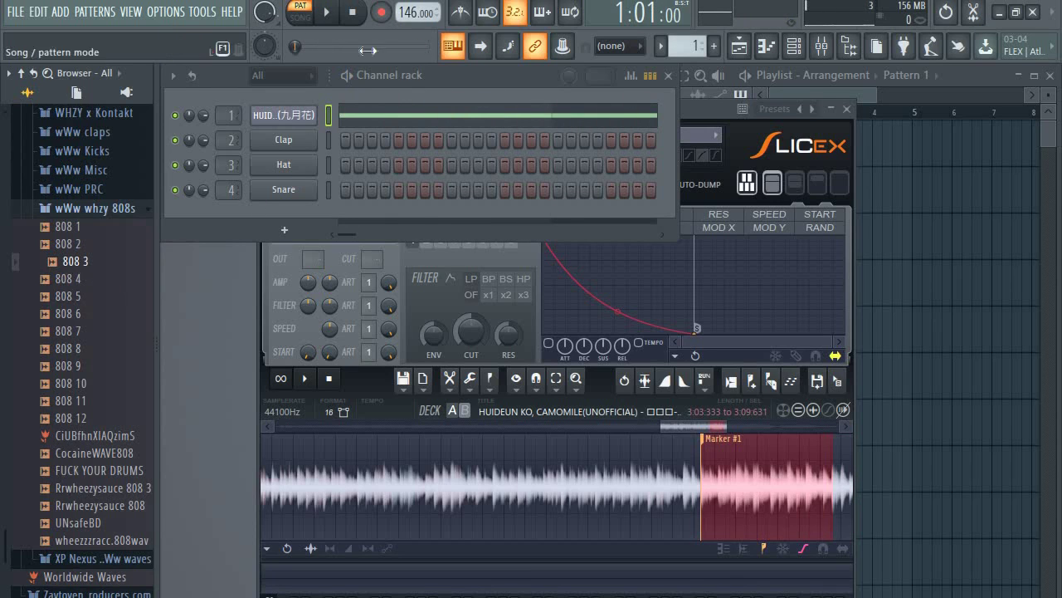